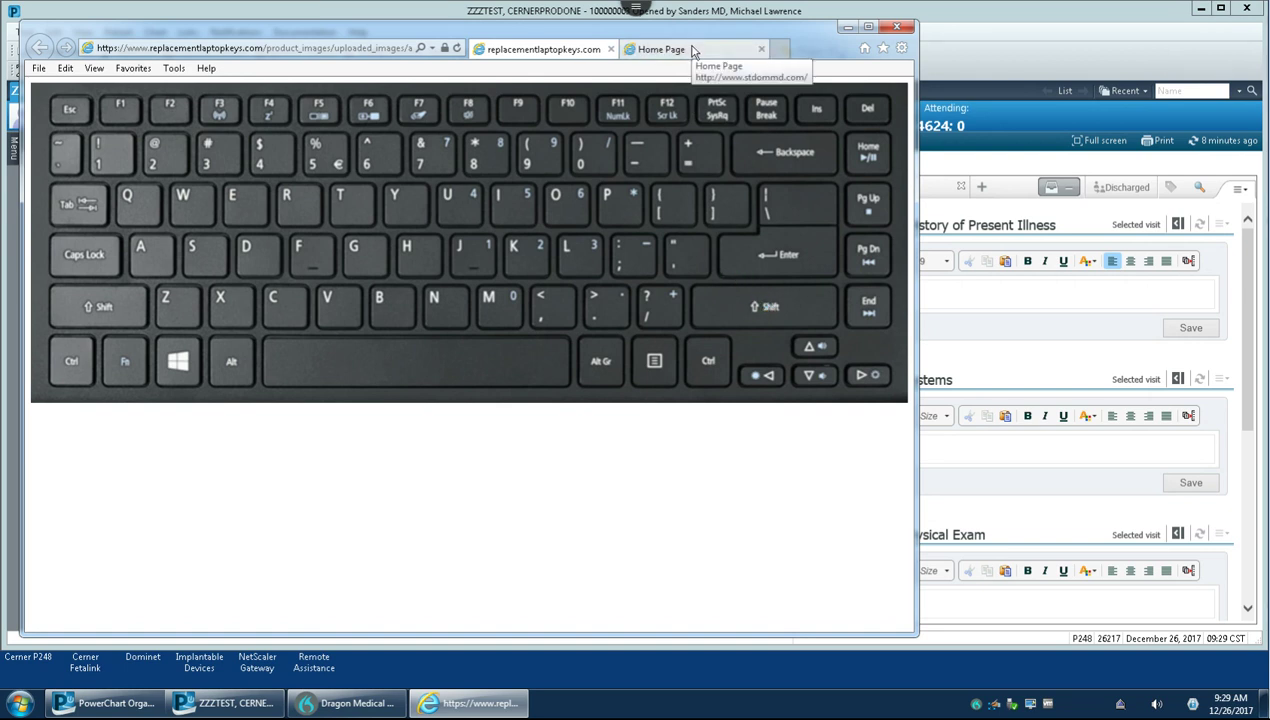
From the St. Dominic's provider training page, open the 'Cerner View Only Accessing Cerner' YouTube video.
{"action": "left_click", "coordinate": [660, 49]}
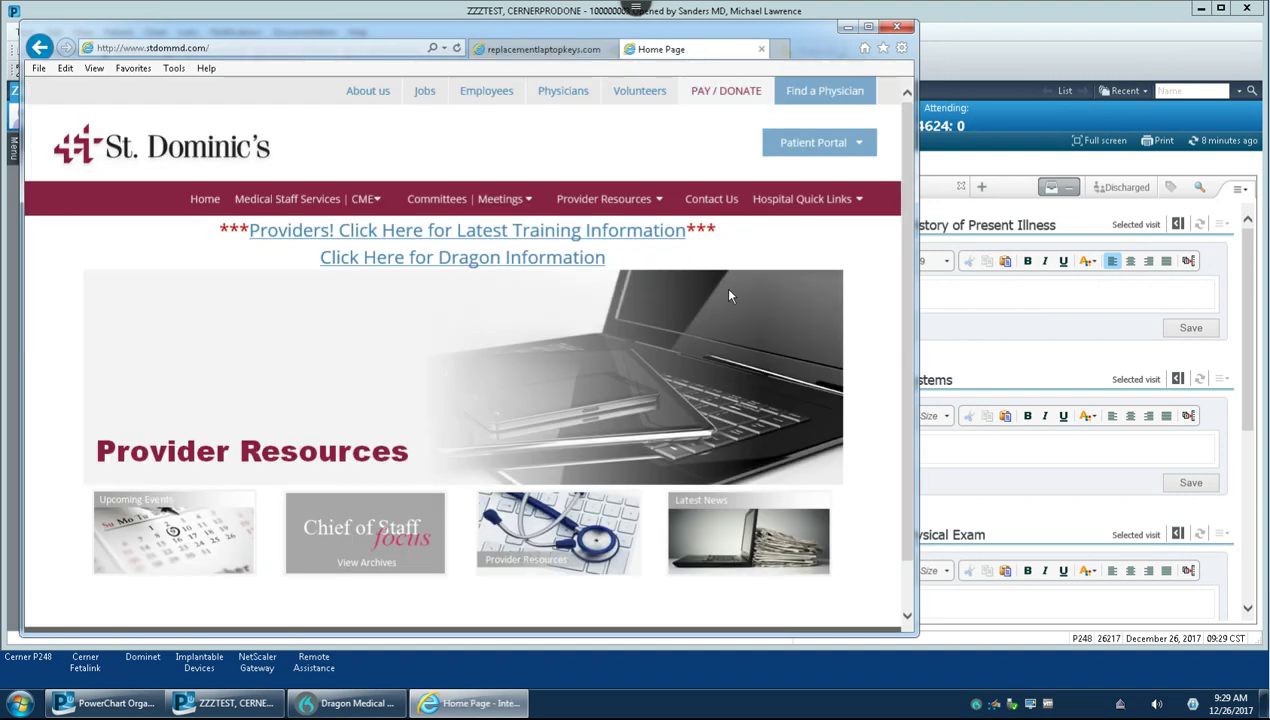
{"action": "left_click", "coordinate": [502, 236]}
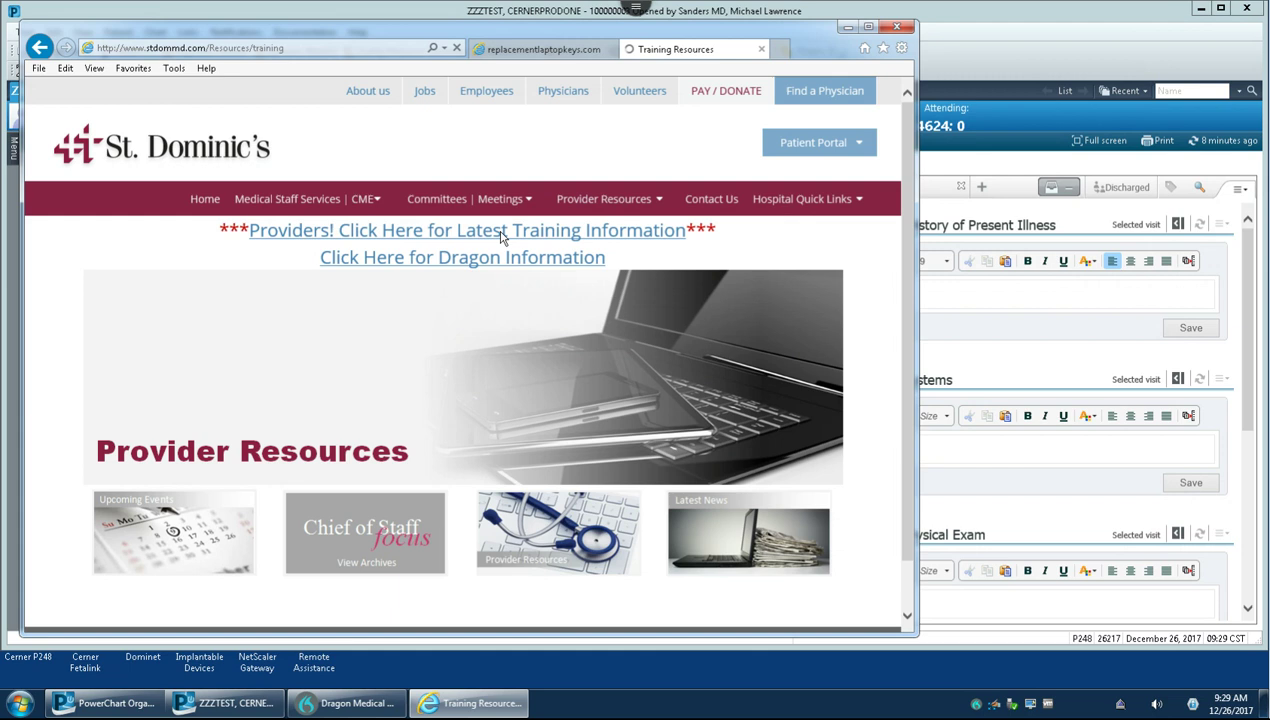
{"action": "scroll", "coordinate": [479, 237], "scroll_direction": "down", "scroll_amount": 3}
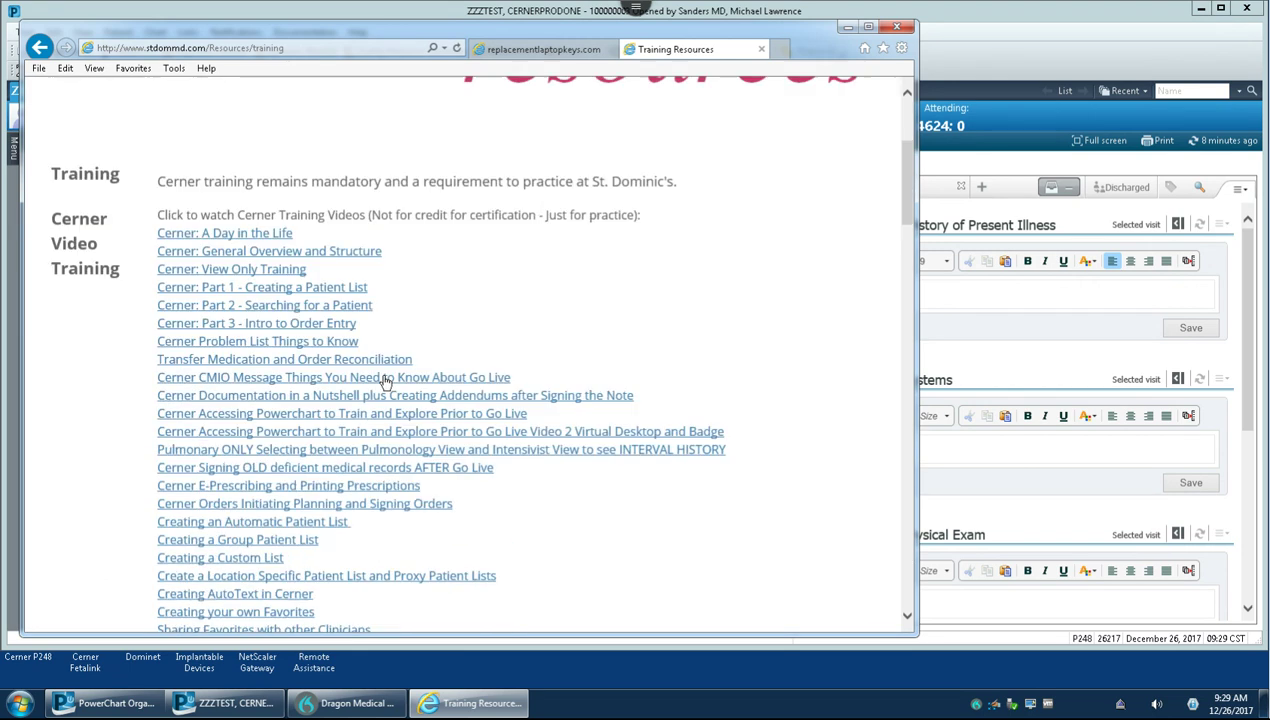
{"action": "scroll", "coordinate": [241, 478], "scroll_direction": "down", "scroll_amount": 5}
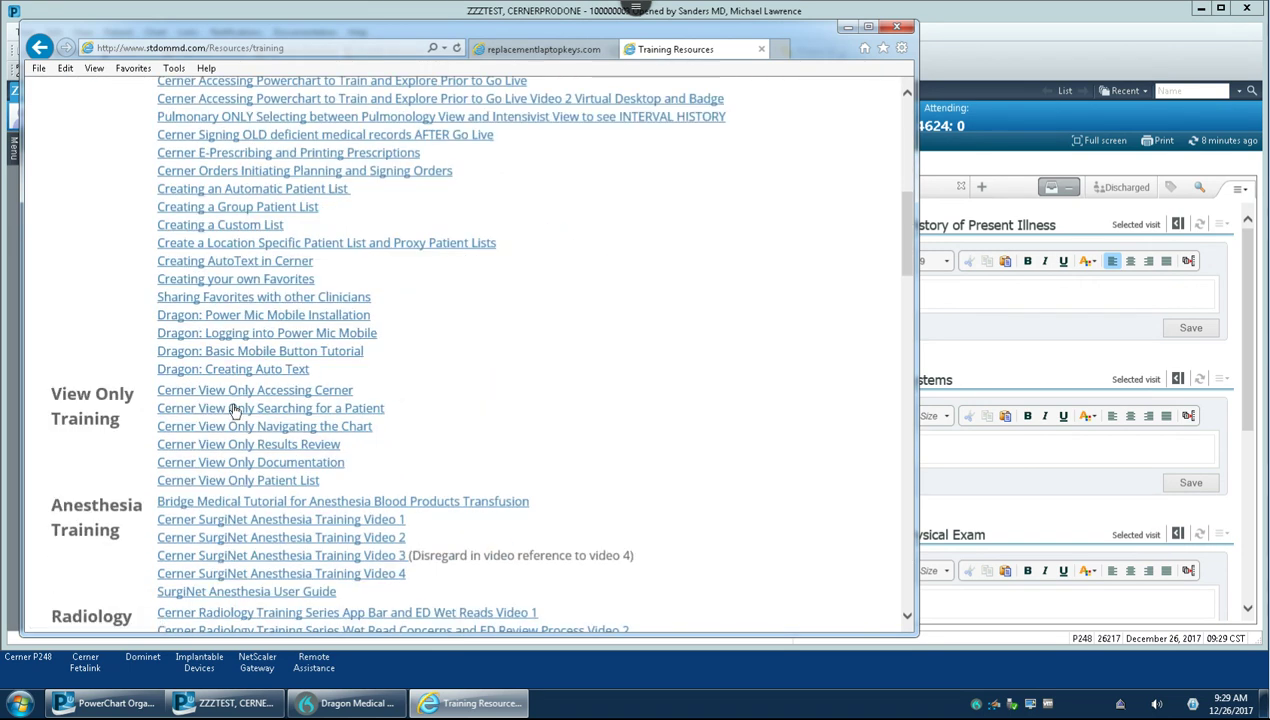
{"action": "scroll", "coordinate": [285, 440], "scroll_direction": "down", "scroll_amount": 3}
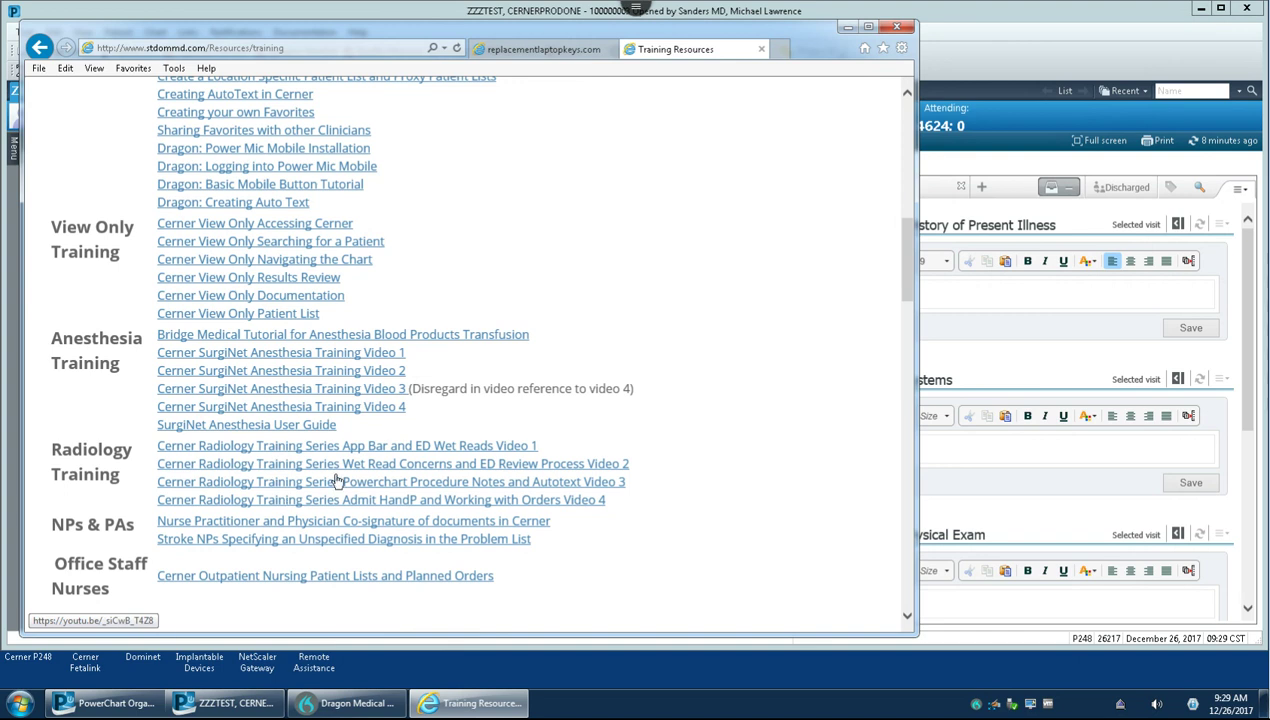
{"action": "left_click", "coordinate": [297, 224]}
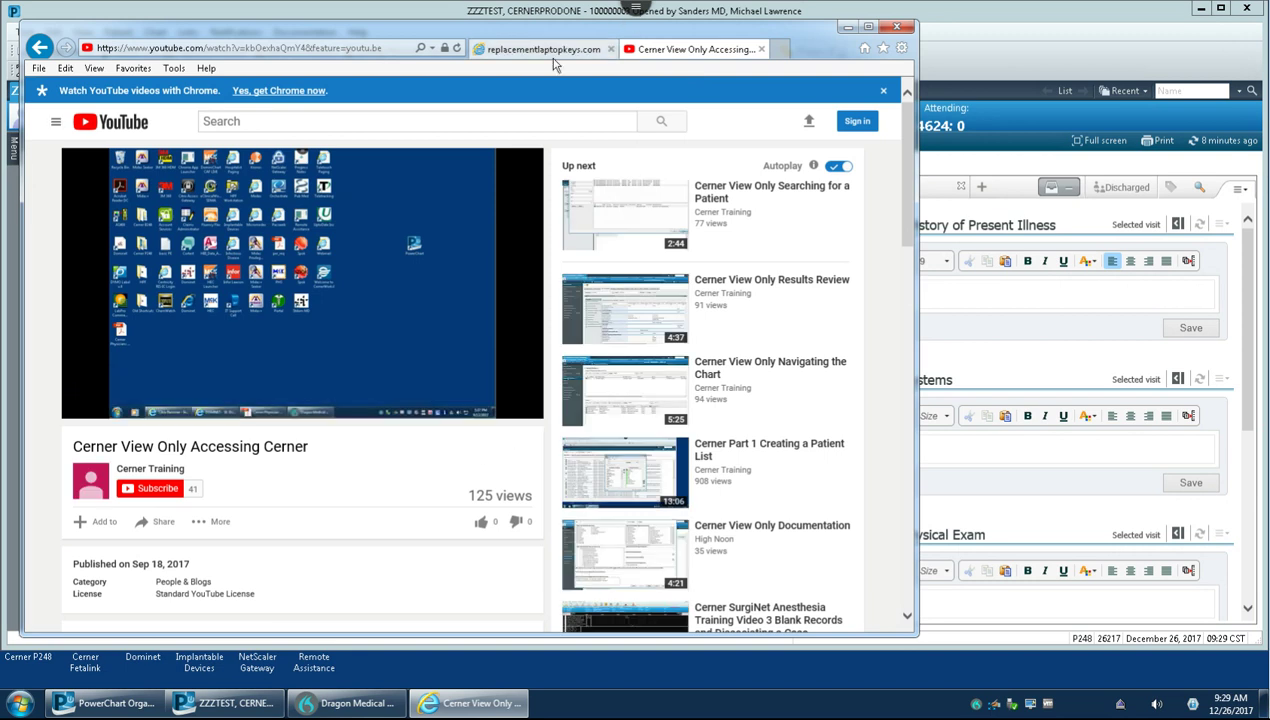
Pause the Cerner video, view the replacementlaptopkeys keyboard picture, then resume playback.
{"action": "left_click", "coordinate": [376, 283]}
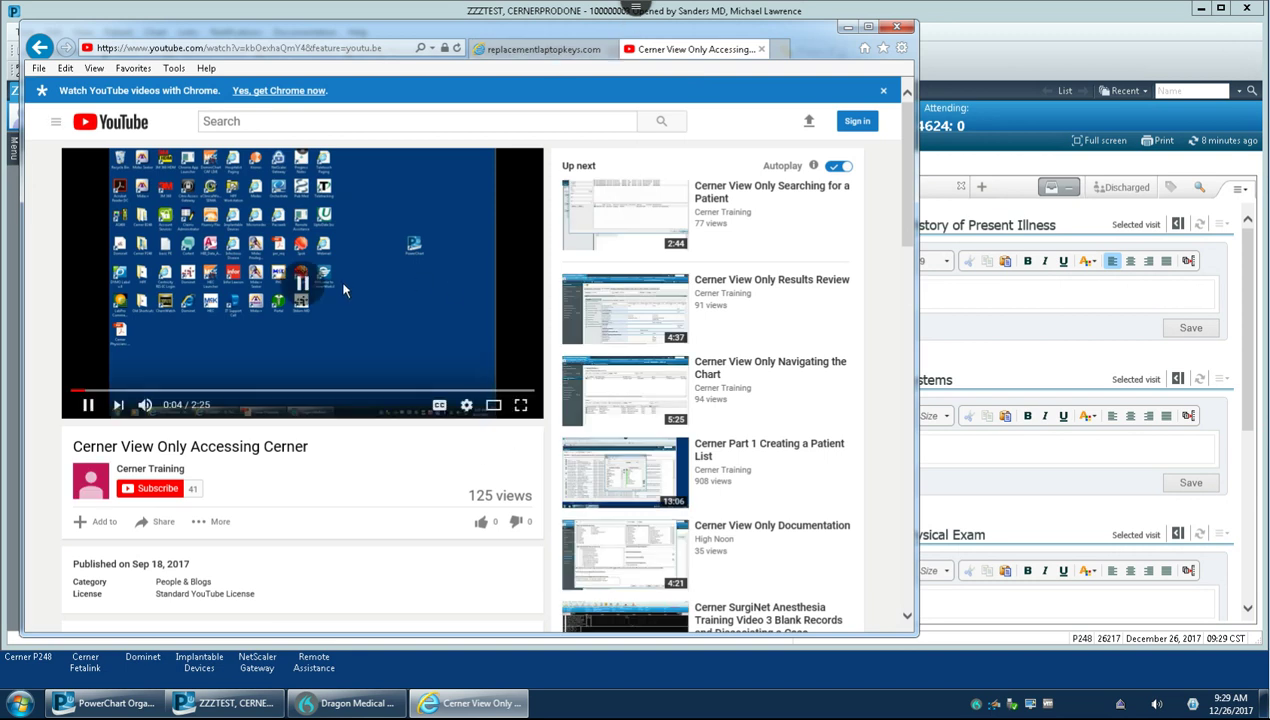
{"action": "left_click", "coordinate": [537, 49]}
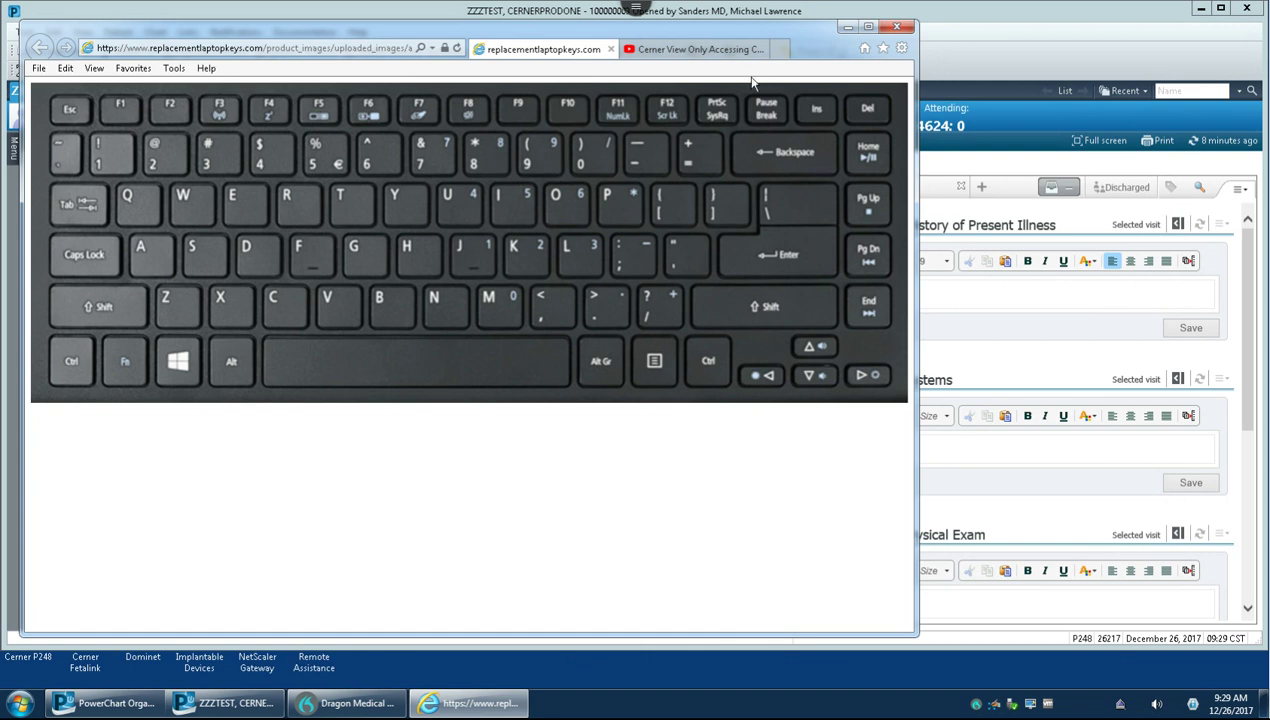
{"action": "left_click", "coordinate": [700, 49]}
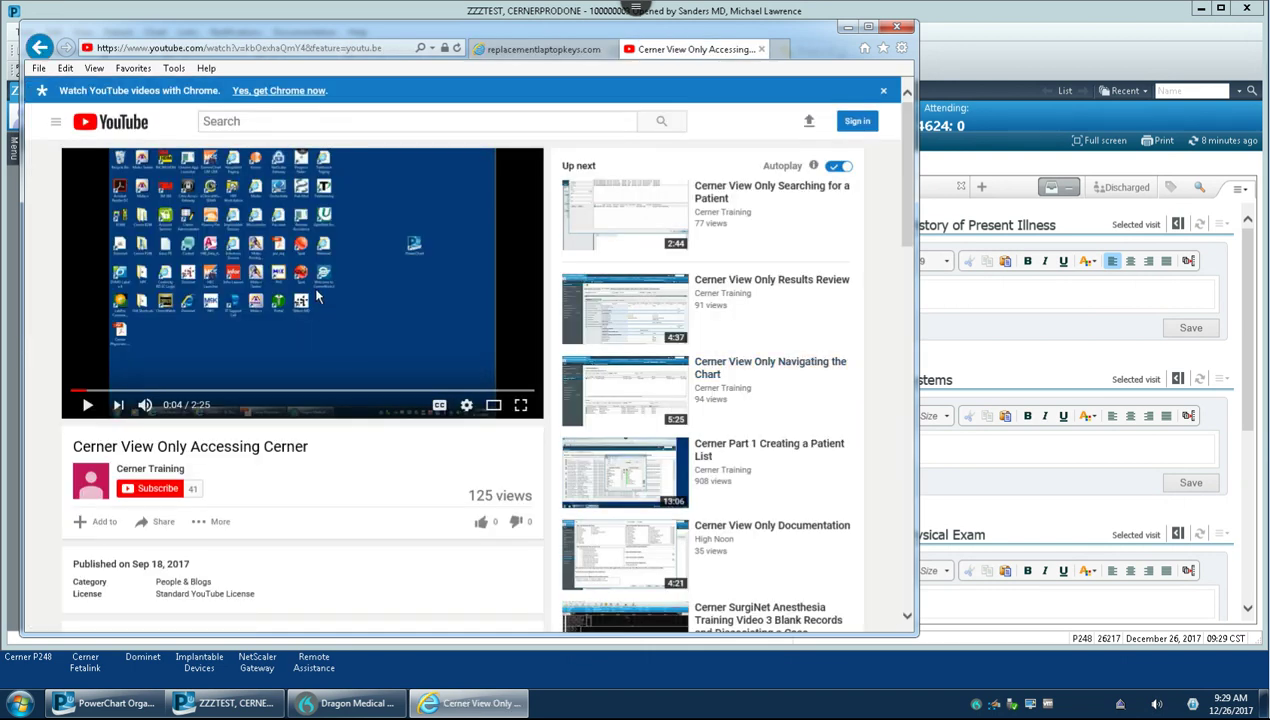
{"action": "left_click", "coordinate": [375, 320]}
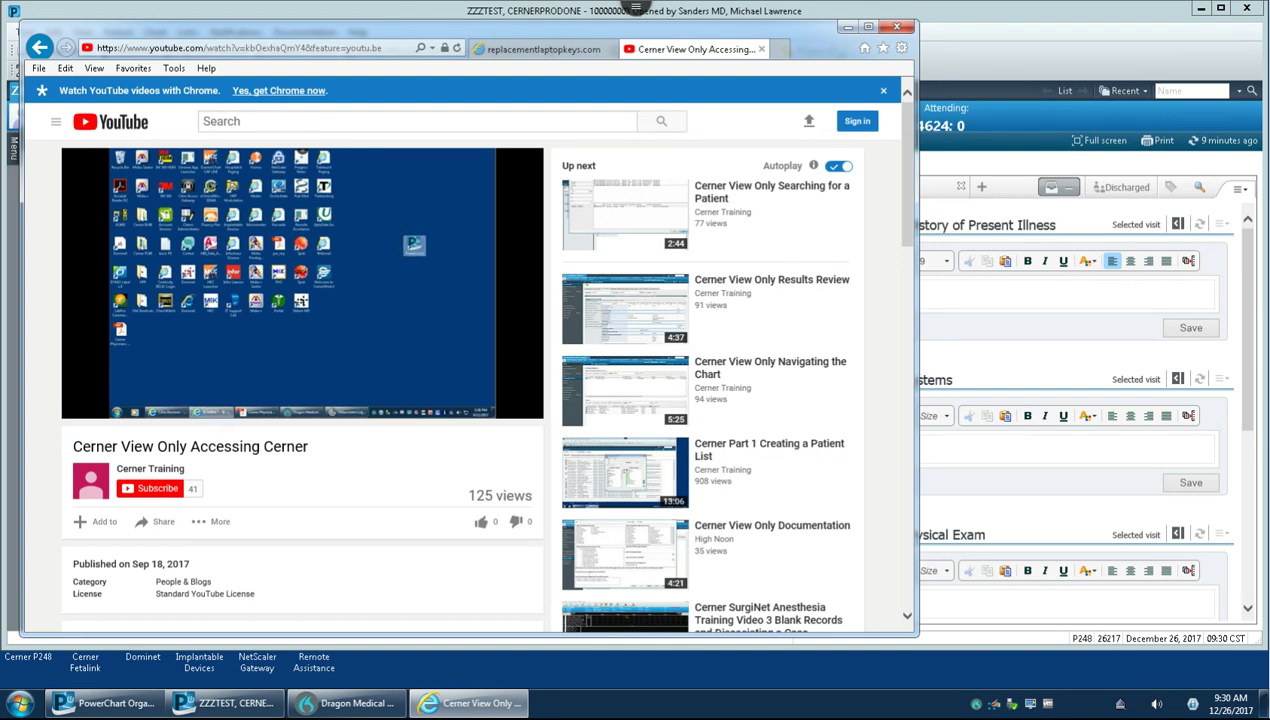
Pause the training video, check the keyboard picture again, and resume playing.
{"action": "left_click", "coordinate": [329, 311]}
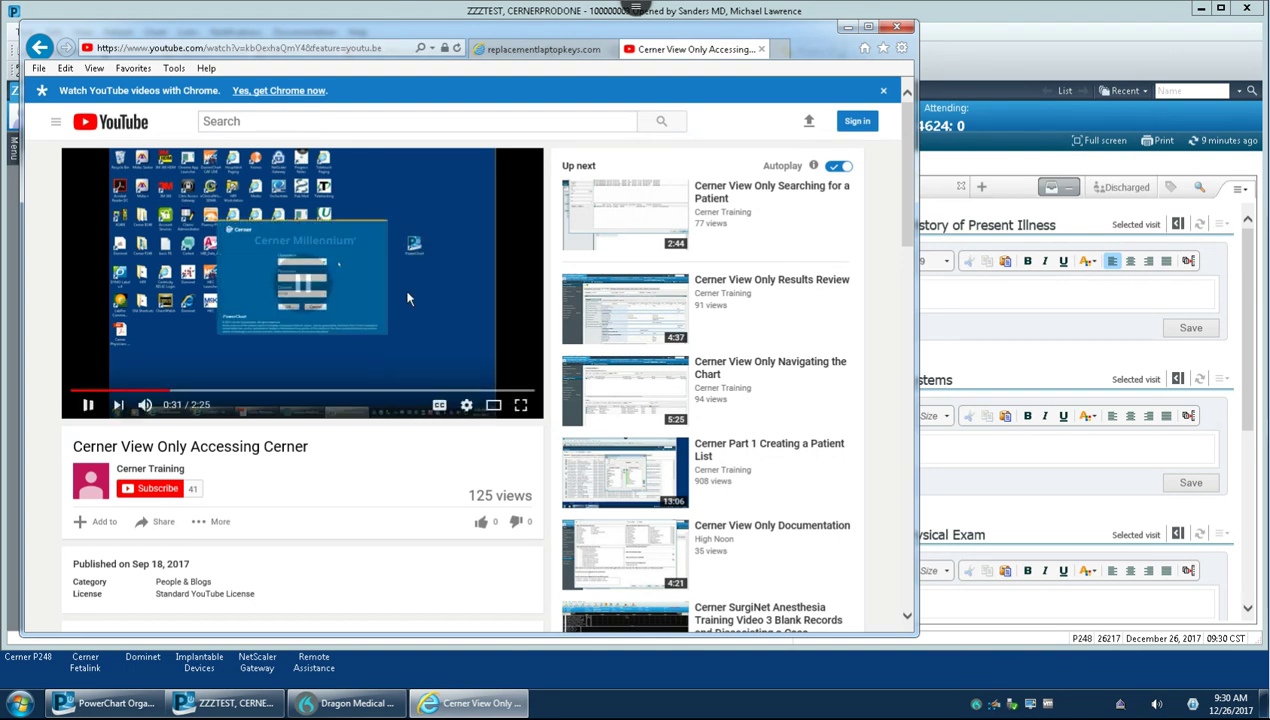
{"action": "left_click", "coordinate": [560, 48]}
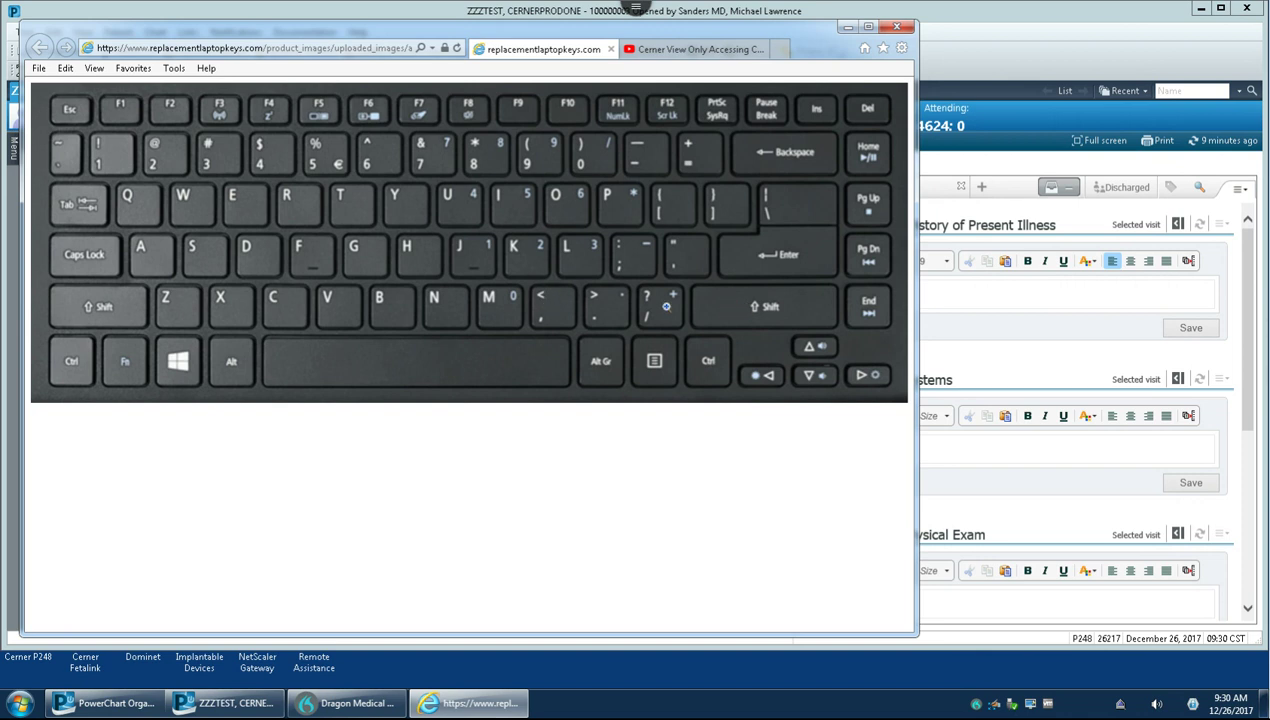
{"action": "left_click", "coordinate": [690, 49]}
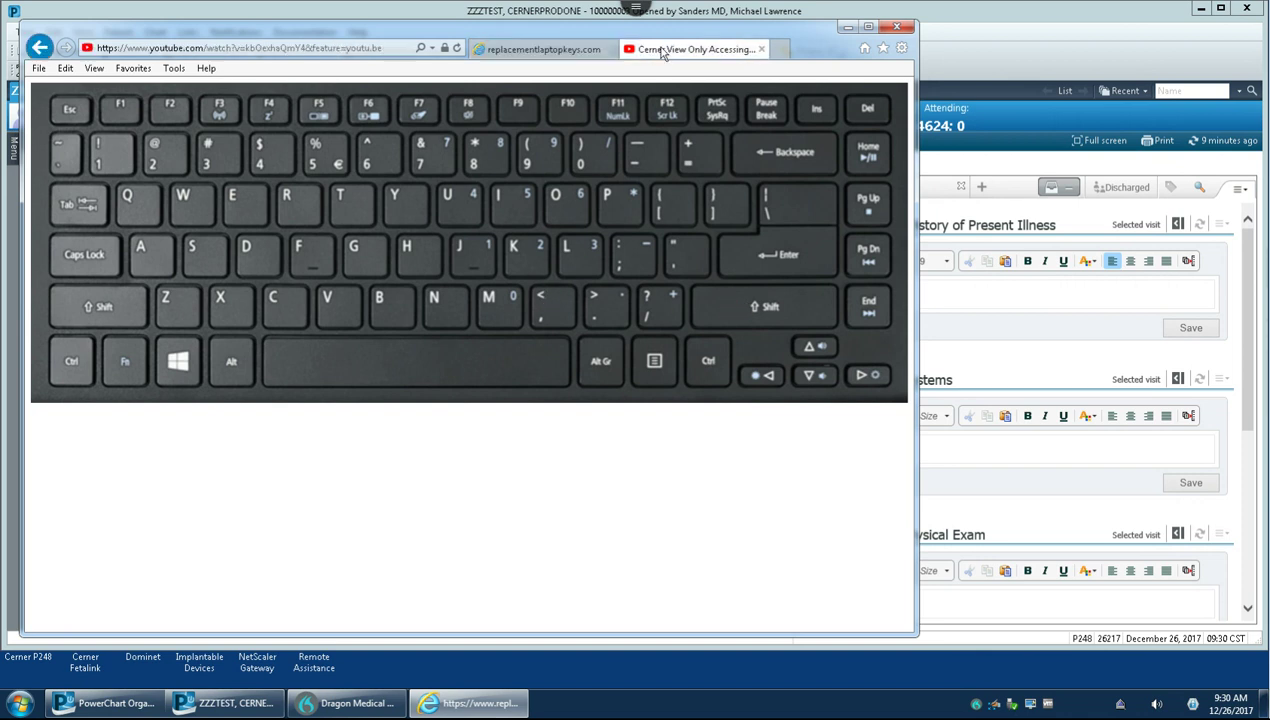
{"action": "left_click", "coordinate": [450, 272]}
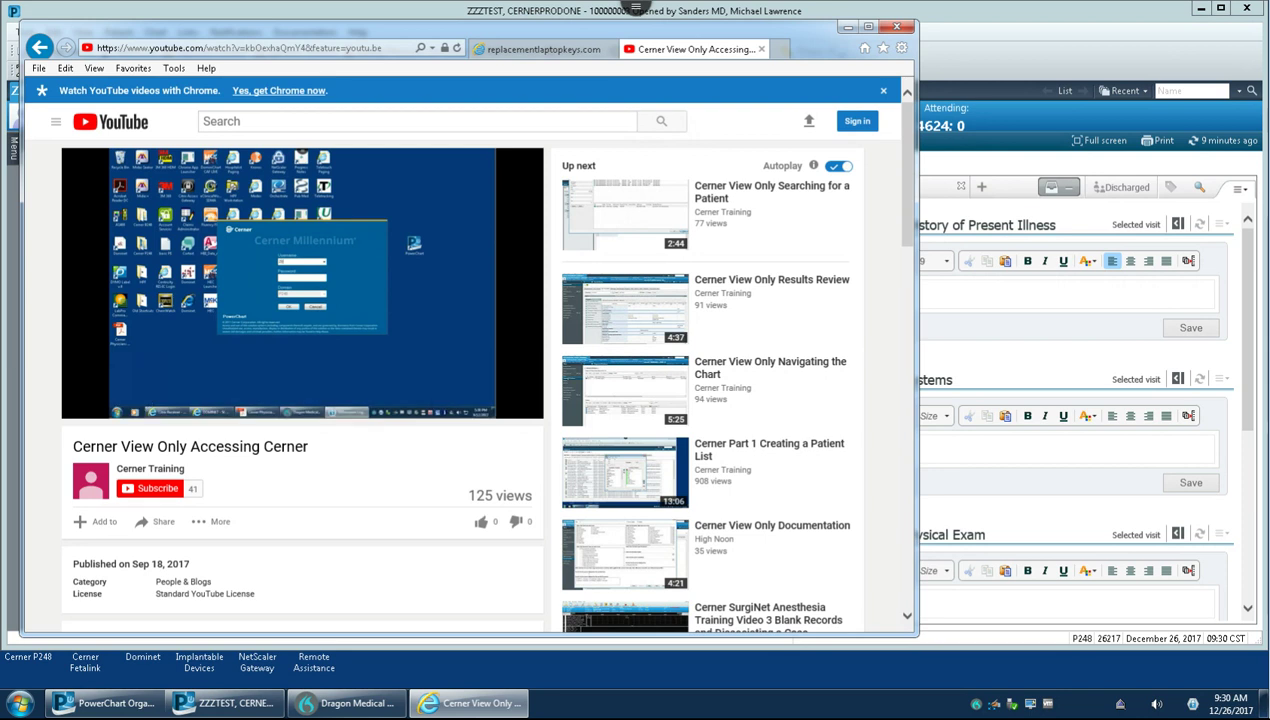
Pause and resume with the Space key, then skip ahead with the Right arrow.
{"action": "key", "text": "space"}
{"action": "key", "text": "space"}
{"action": "key", "text": "Right"}
{"action": "key", "text": "Right"}
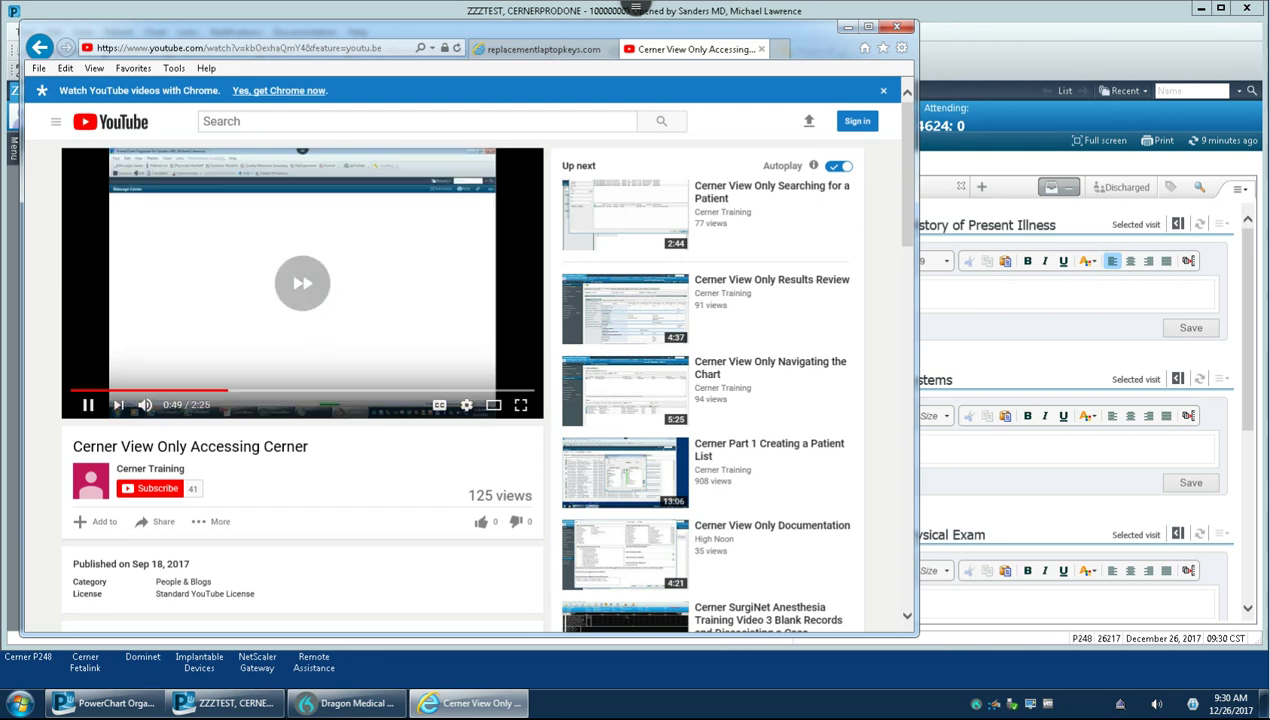
Review the keyboard reference image twice, then start the training video playing.
{"action": "left_click", "coordinate": [543, 49]}
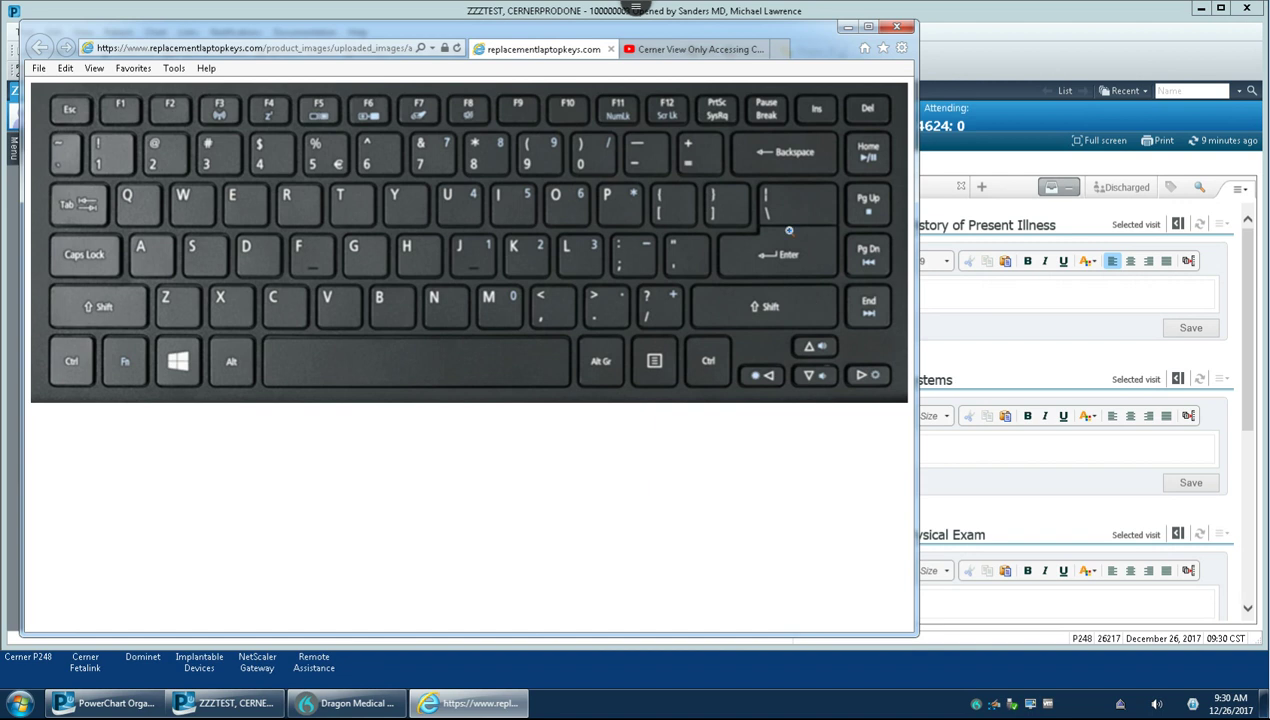
{"action": "left_click", "coordinate": [660, 49]}
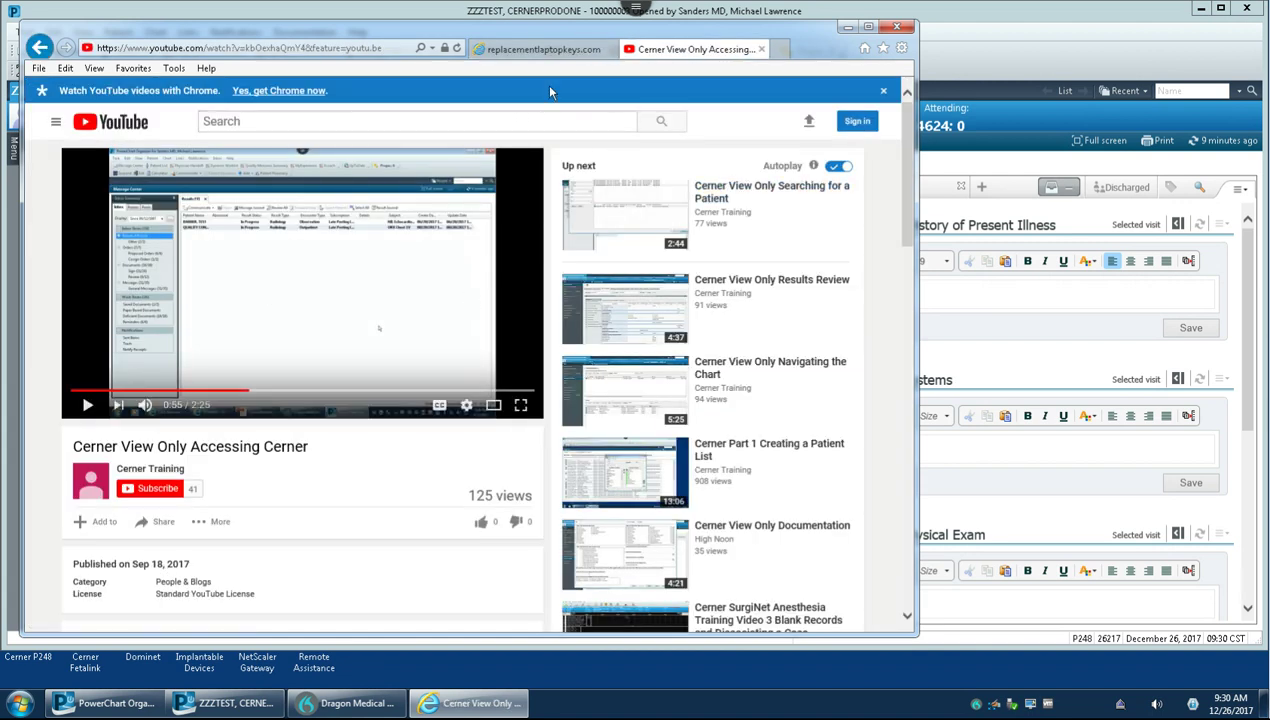
{"action": "left_click", "coordinate": [543, 49]}
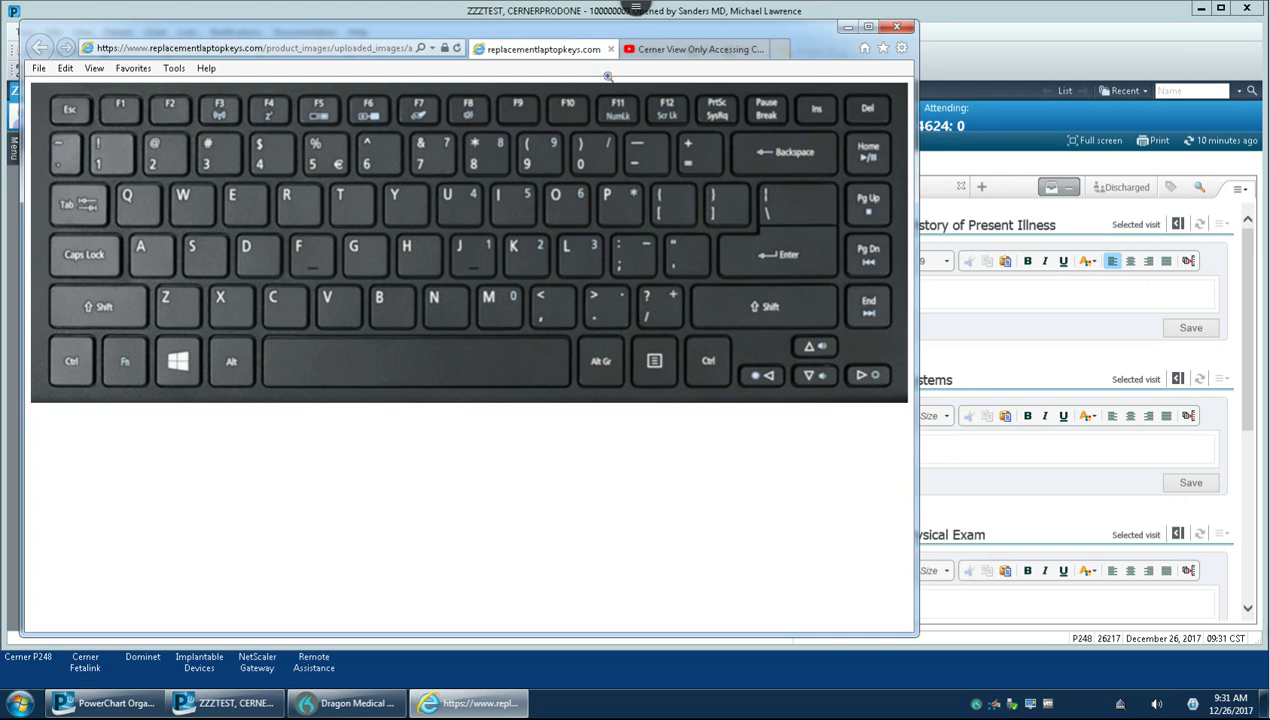
{"action": "left_click", "coordinate": [690, 49]}
{"action": "left_click", "coordinate": [287, 287]}
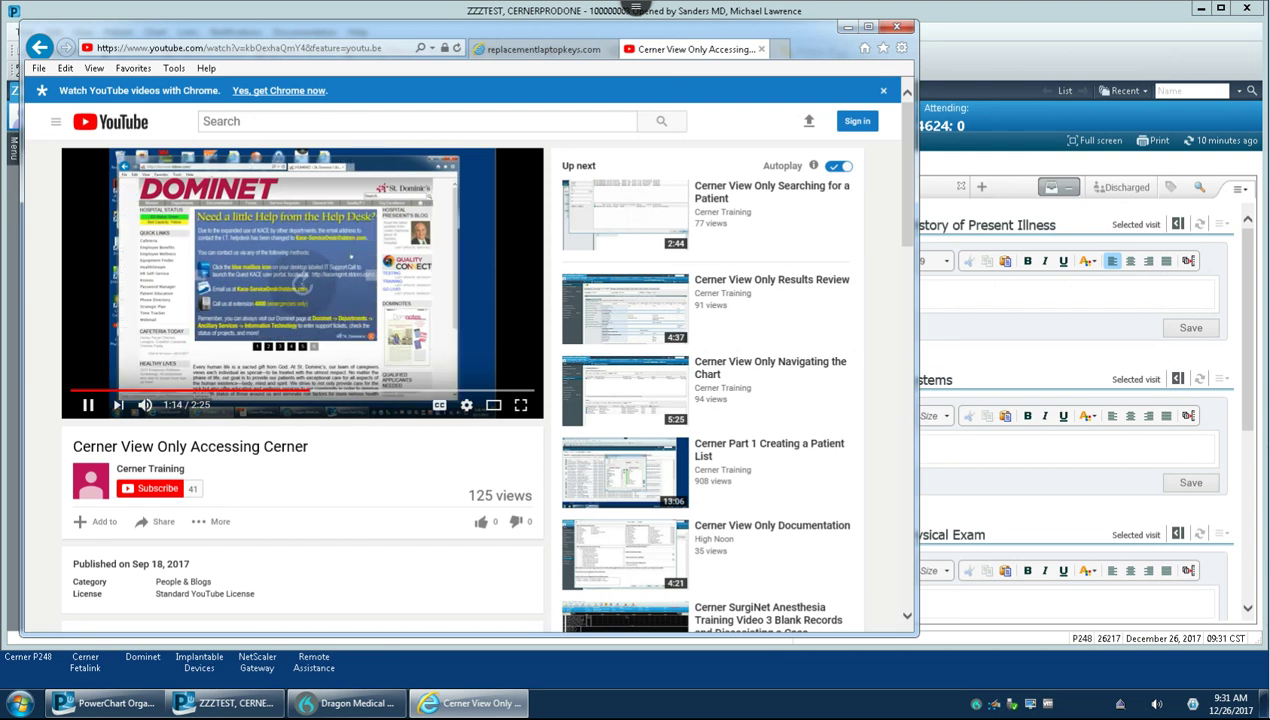
Mute the video and rewind it with the Left arrow to about 1:13.
{"action": "key", "text": "Left"}
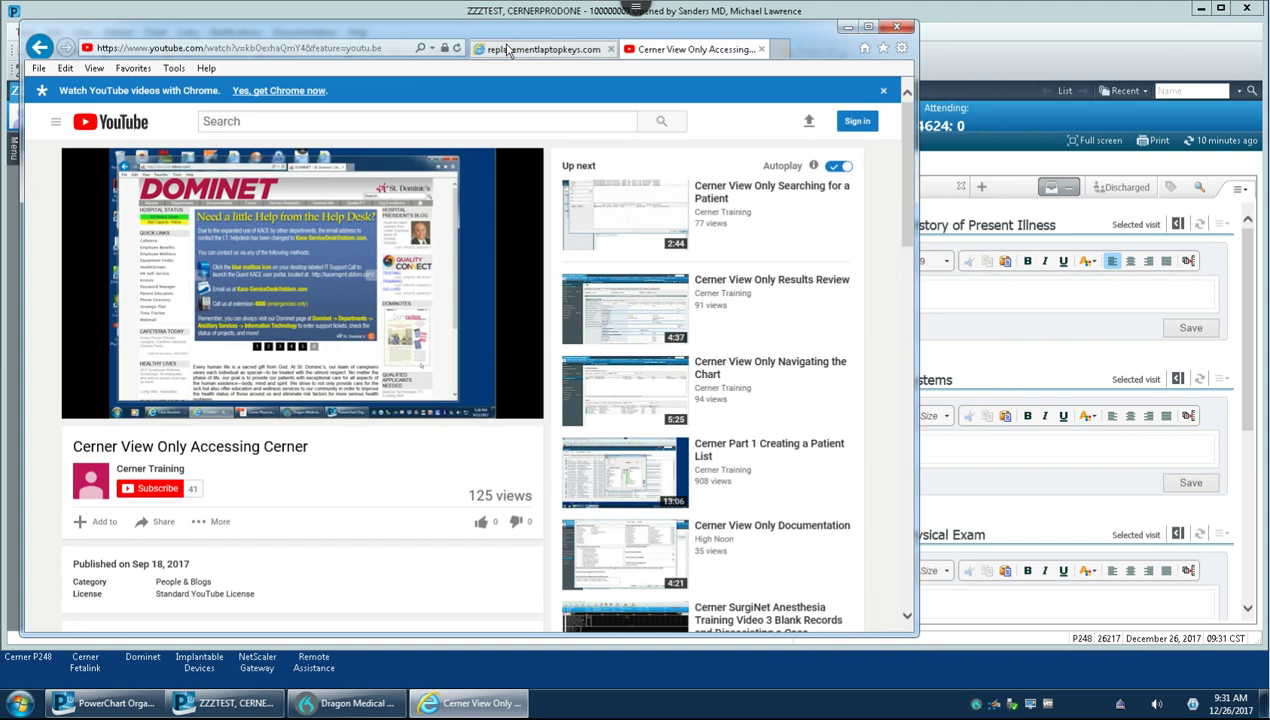
{"action": "left_click", "coordinate": [520, 48]}
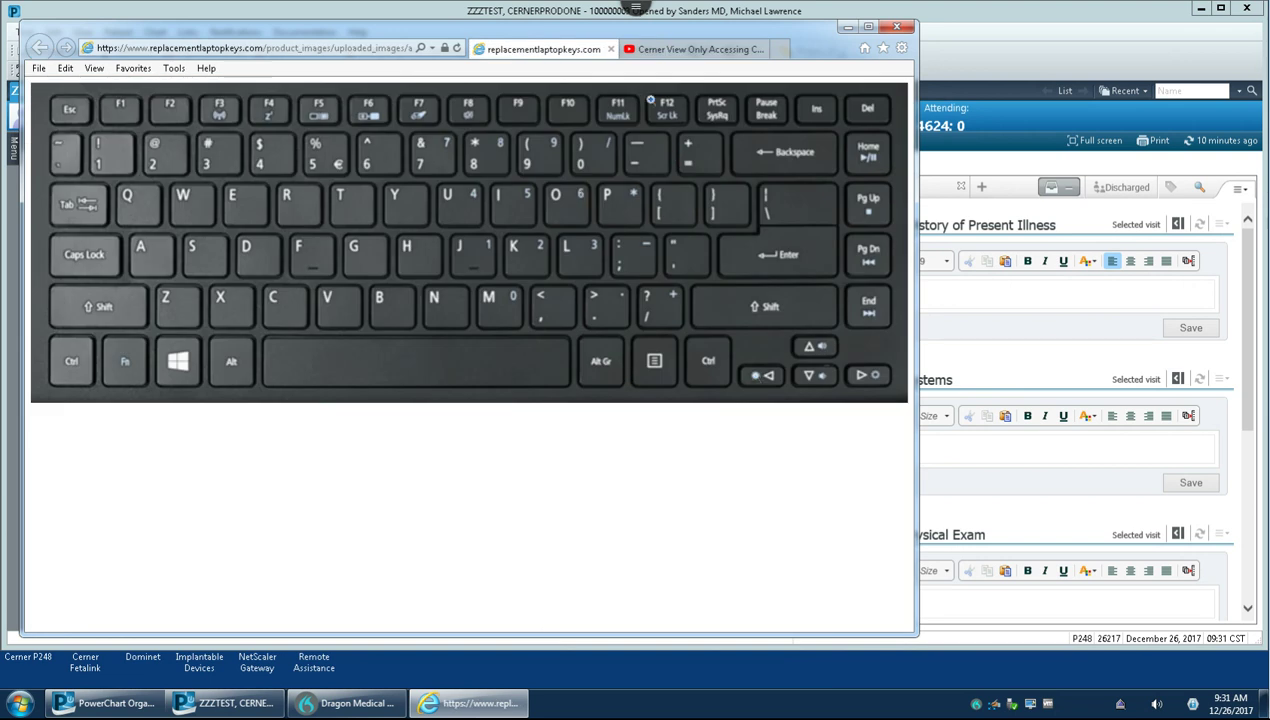
{"action": "left_click", "coordinate": [690, 49]}
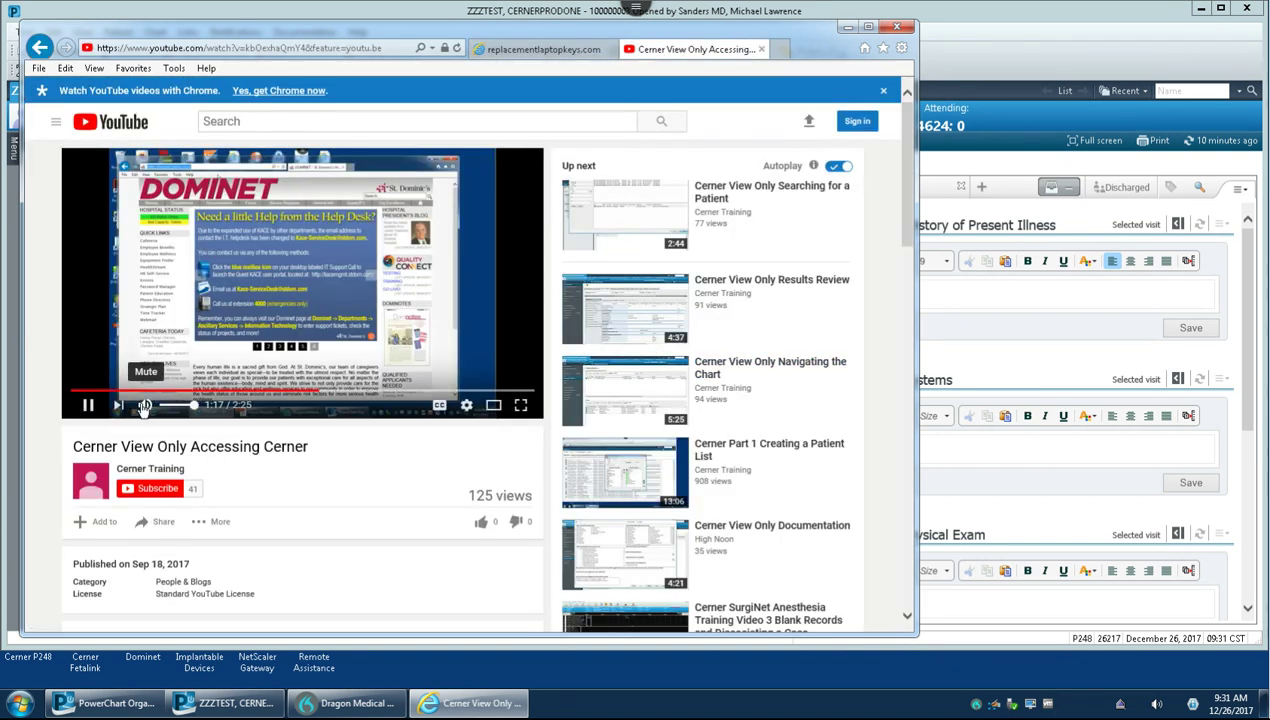
{"action": "left_click", "coordinate": [145, 404]}
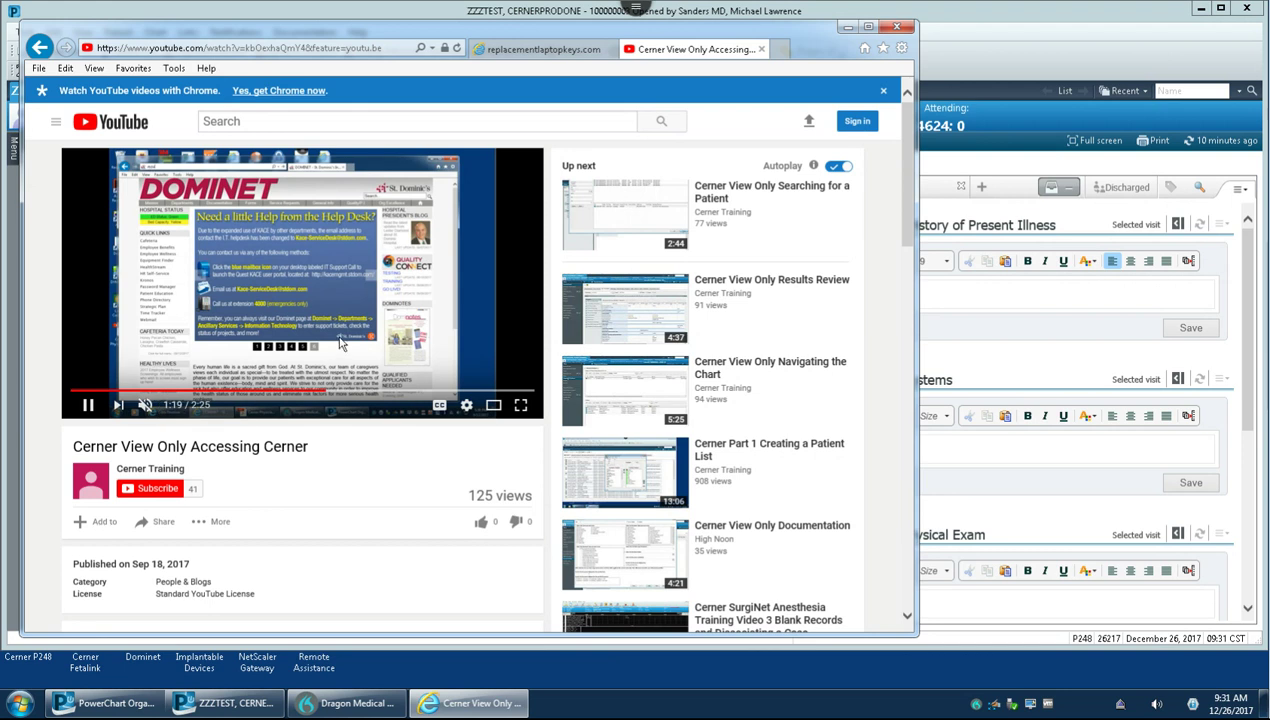
{"action": "key", "text": "Left"}
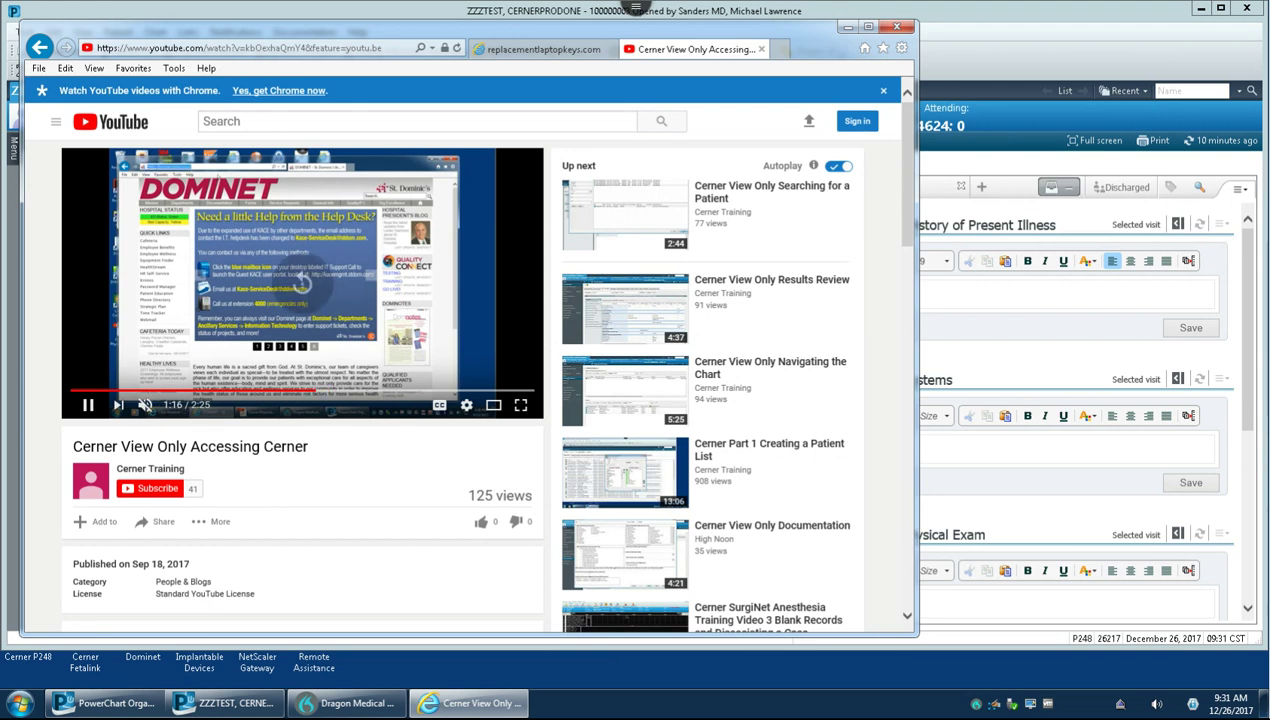
{"action": "key", "text": "Left"}
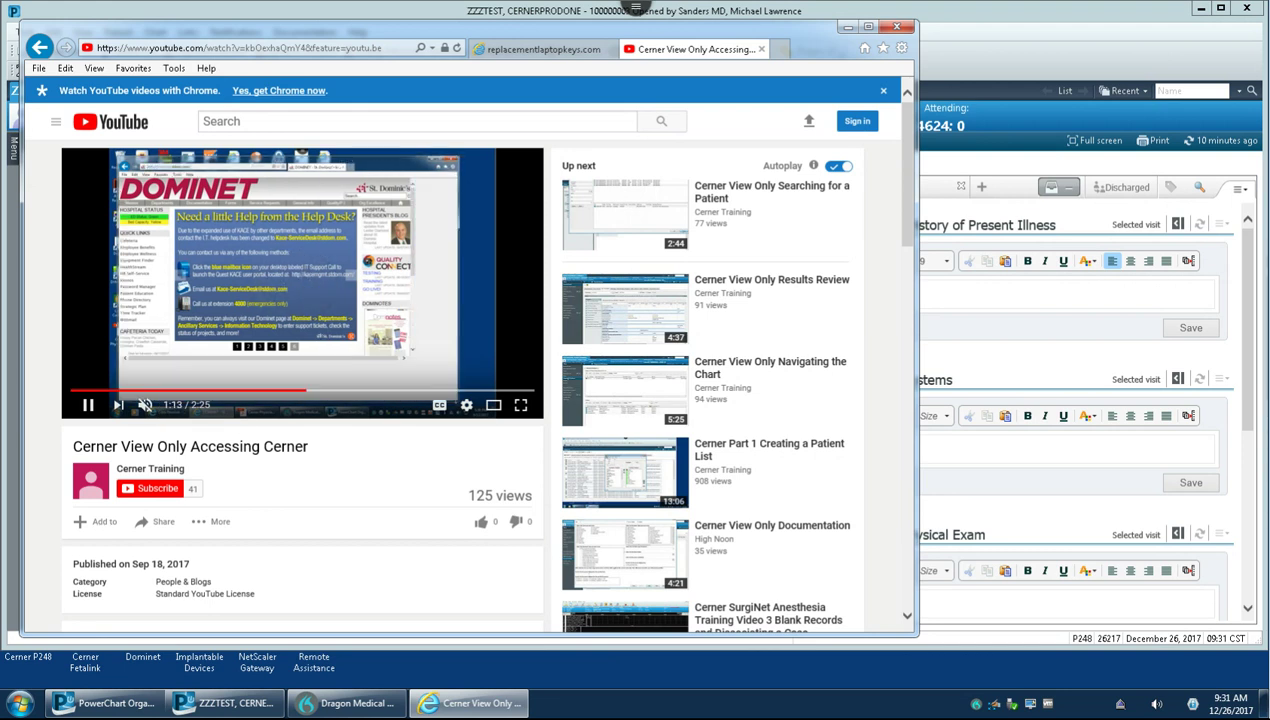
After viewing the keyboard image, skip the video forward twice with the L key.
{"action": "left_click", "coordinate": [540, 49]}
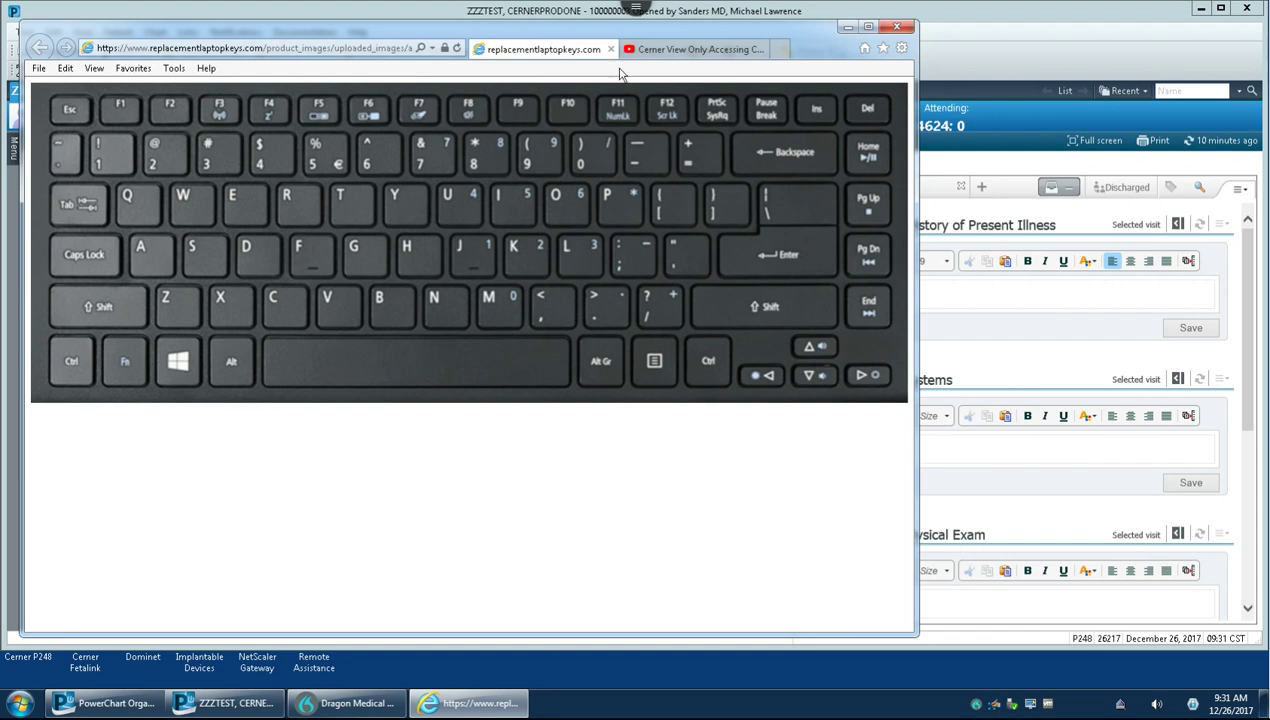
{"action": "left_click", "coordinate": [655, 49]}
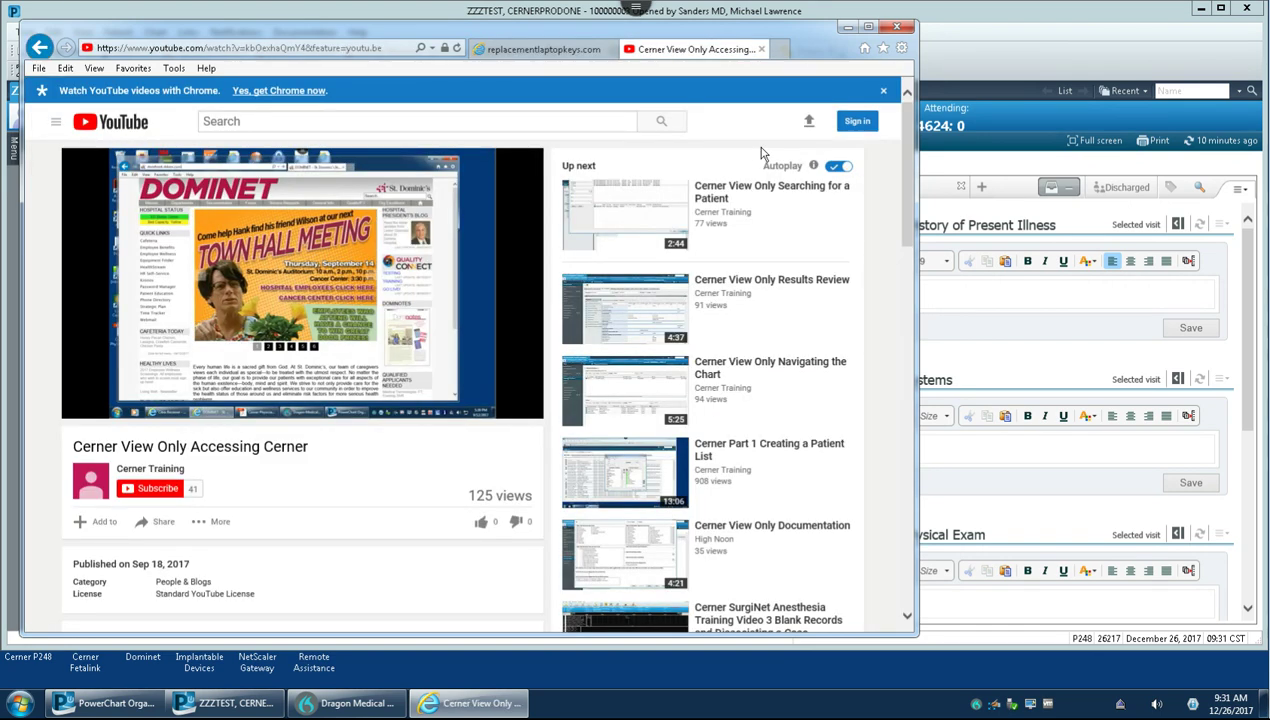
{"action": "key", "text": "l"}
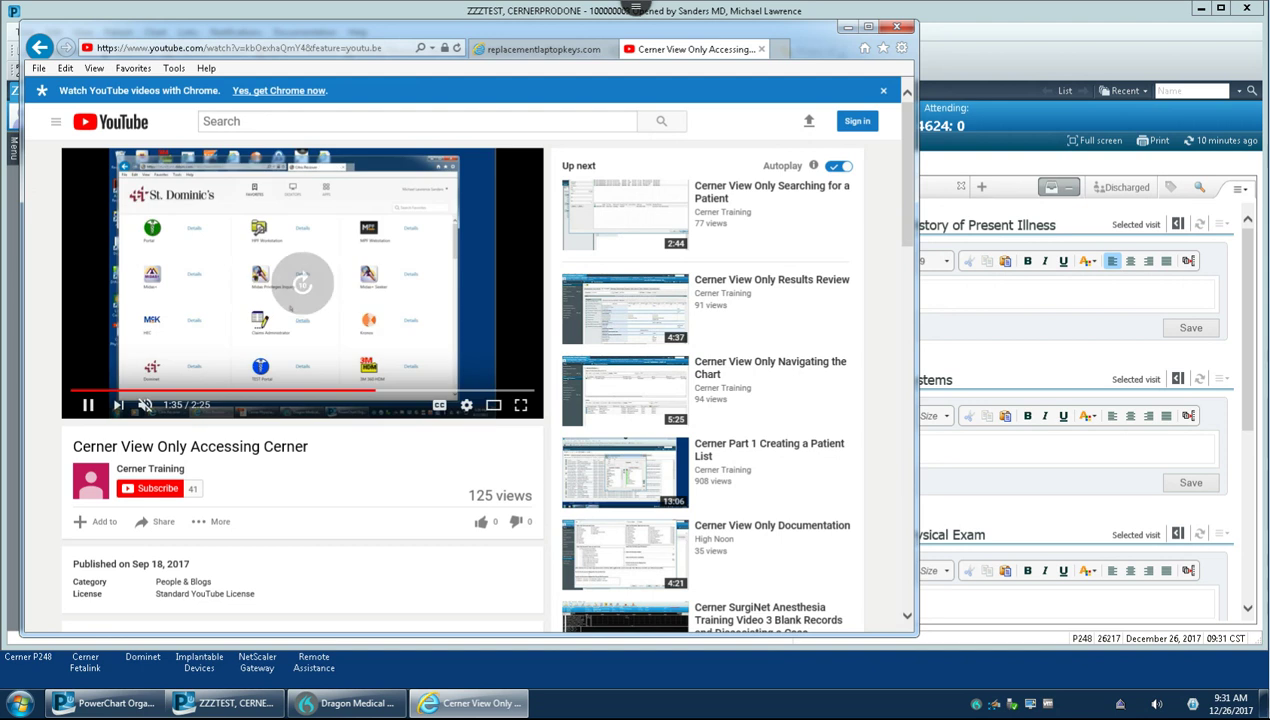
{"action": "key", "text": "l"}
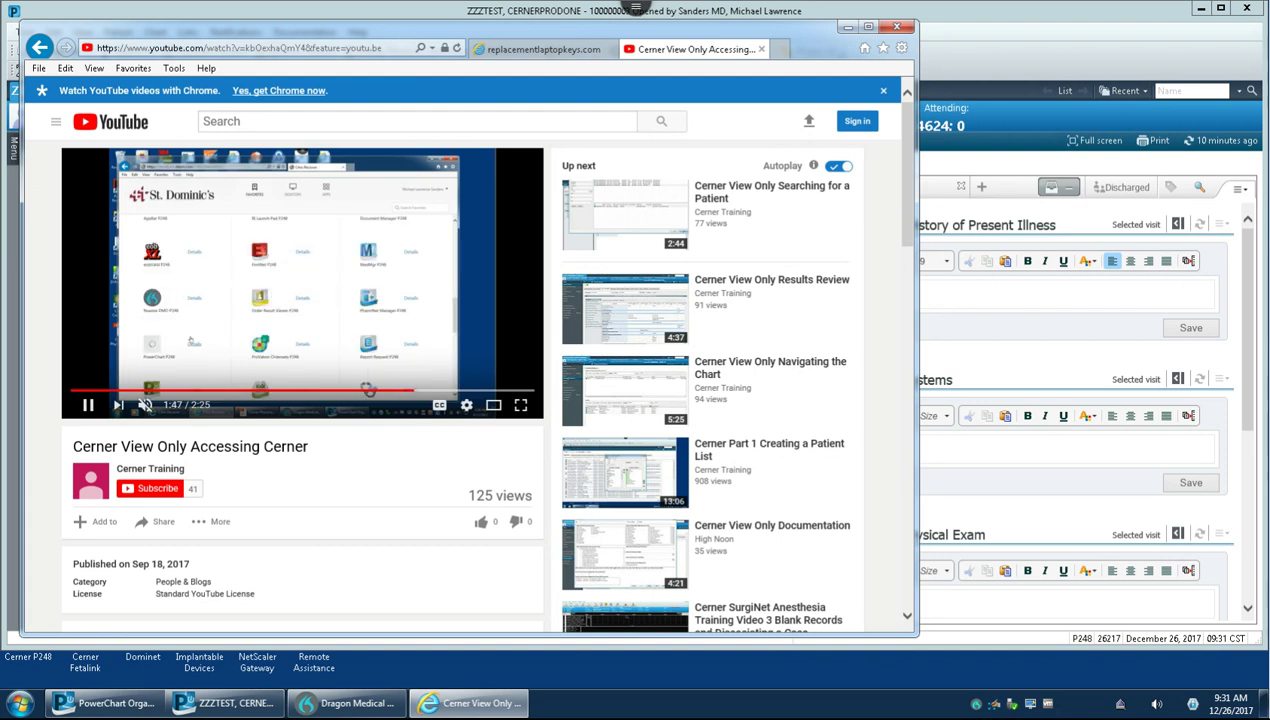
Jump back twice with J, then pause the video at 1:35.
{"action": "key", "text": "j"}
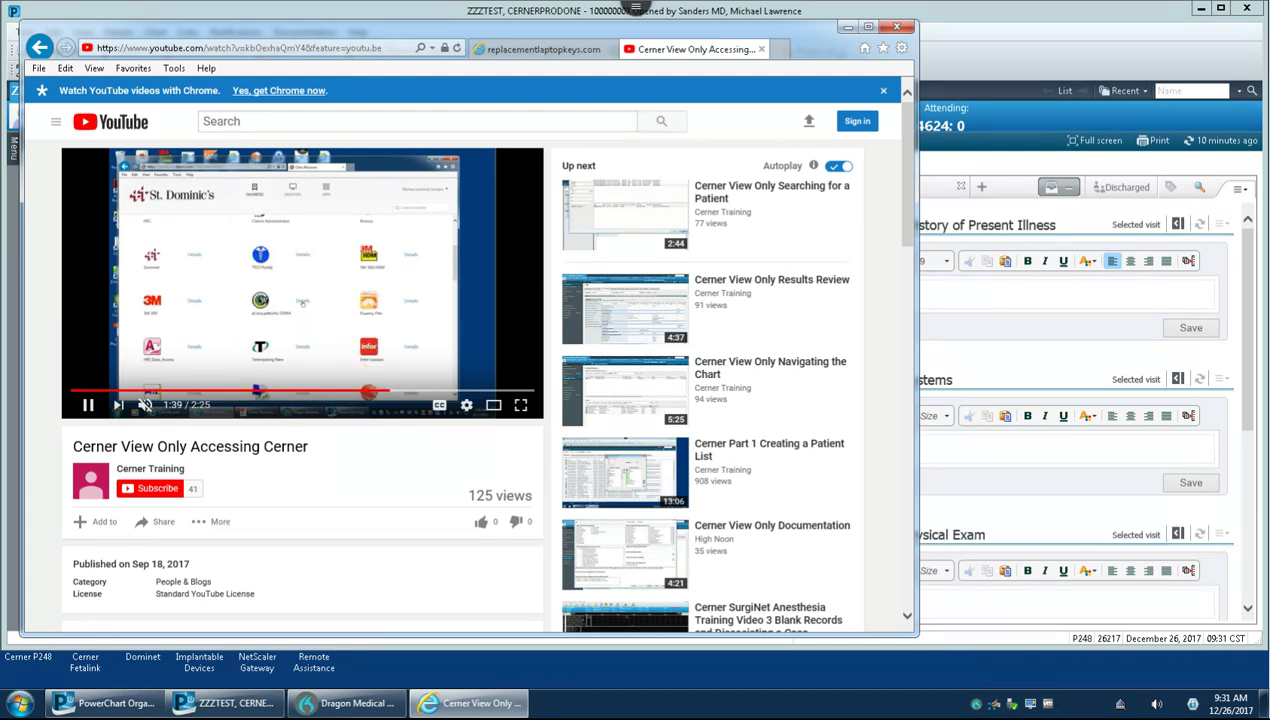
{"action": "key", "text": "j"}
{"action": "key", "text": "j"}
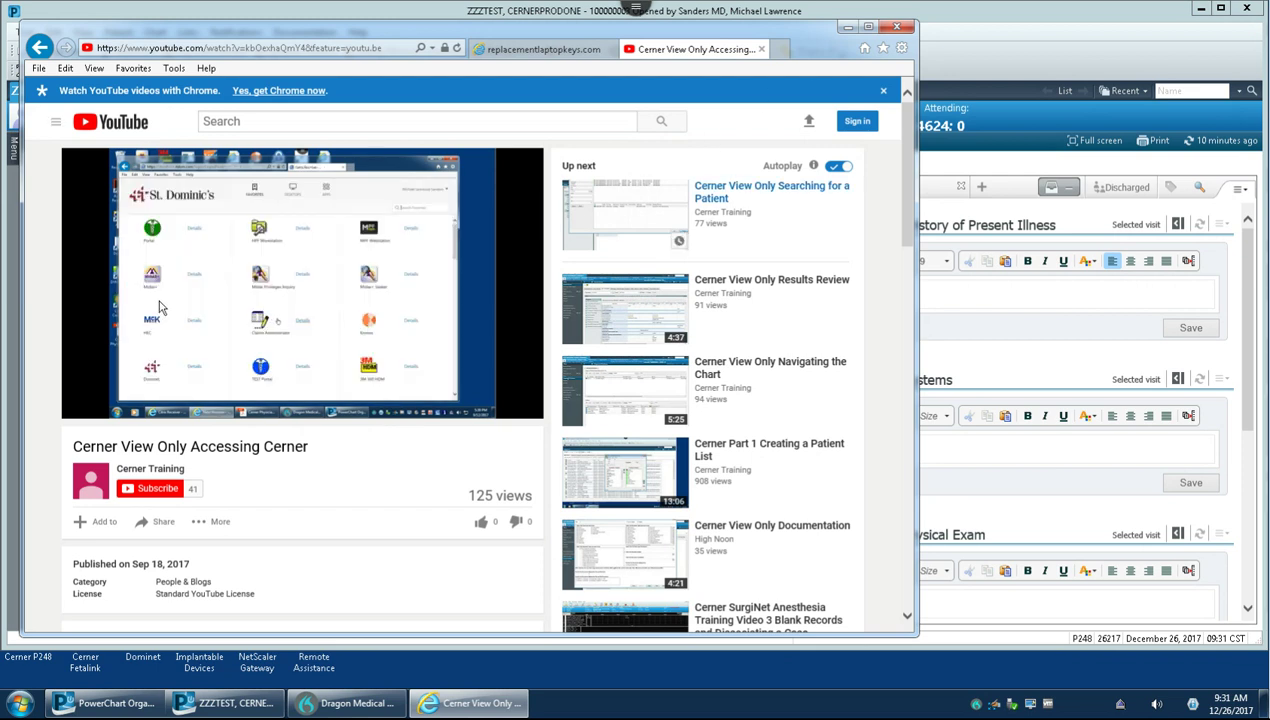
{"action": "left_click", "coordinate": [166, 303]}
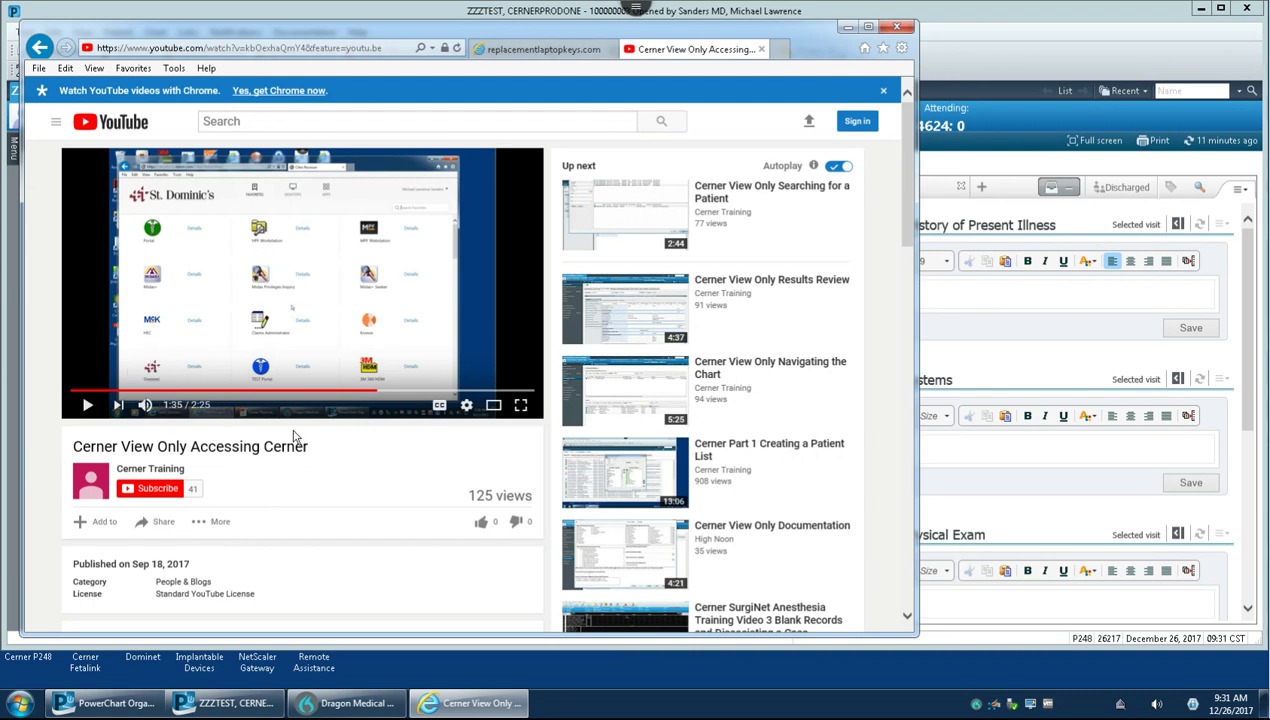